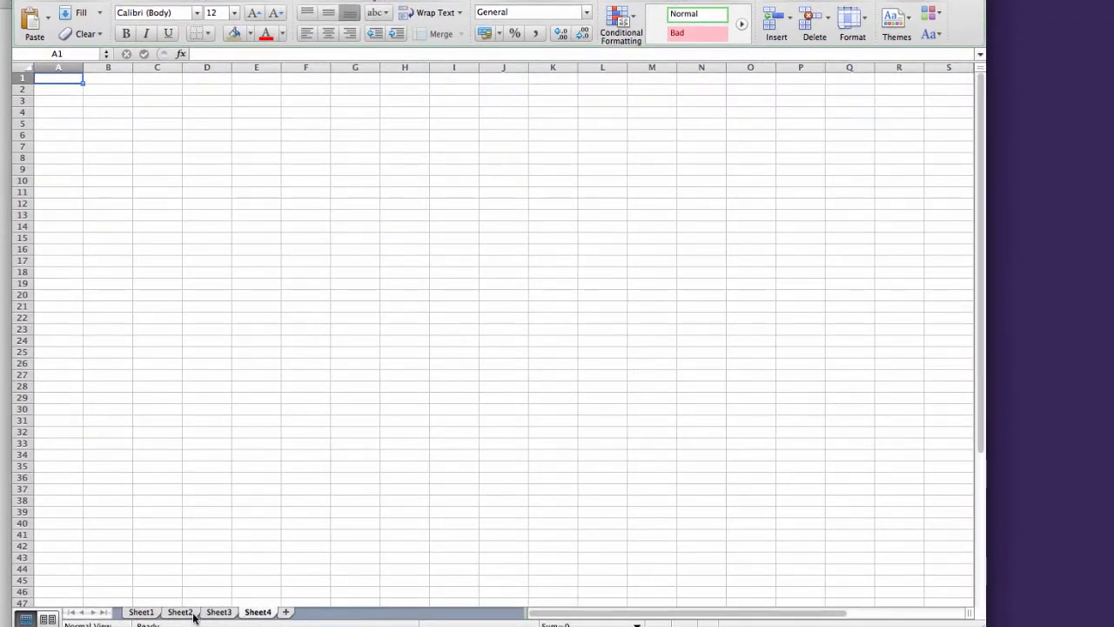
Step: Switch to the Sheet1 worksheet and select several individual cells in the grid, ending on G9
left_click(148, 613)
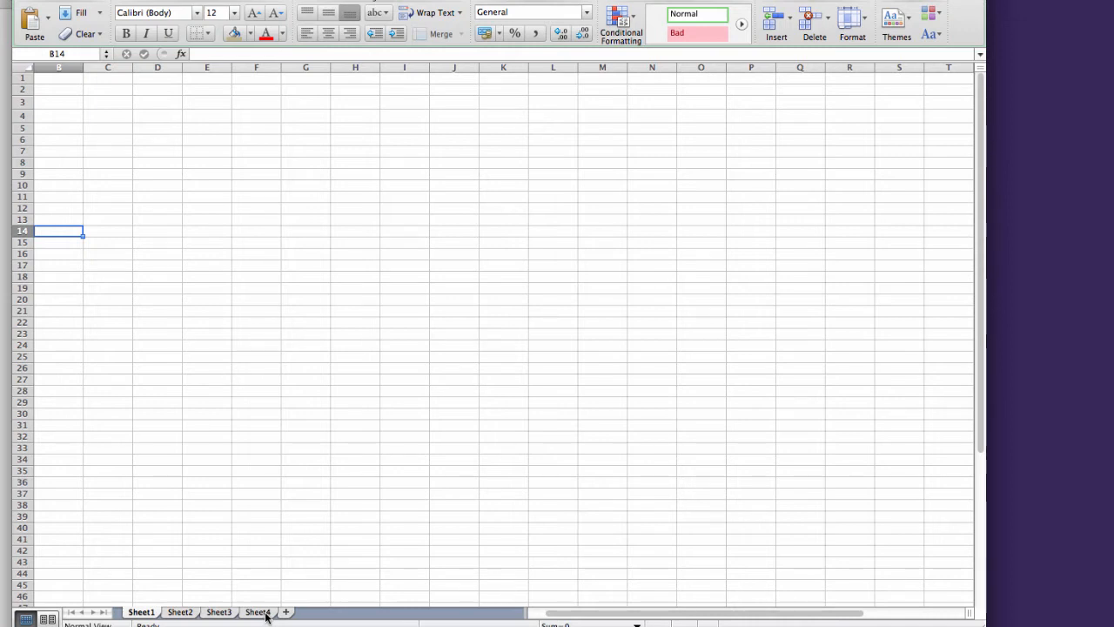
left_click(183, 126)
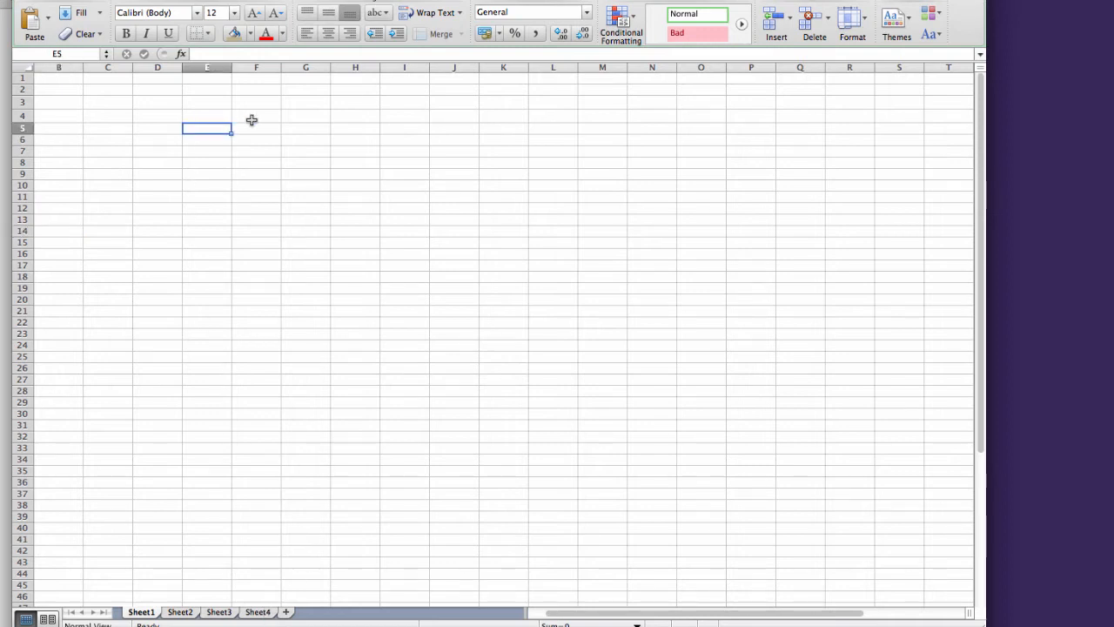
left_click(295, 116)
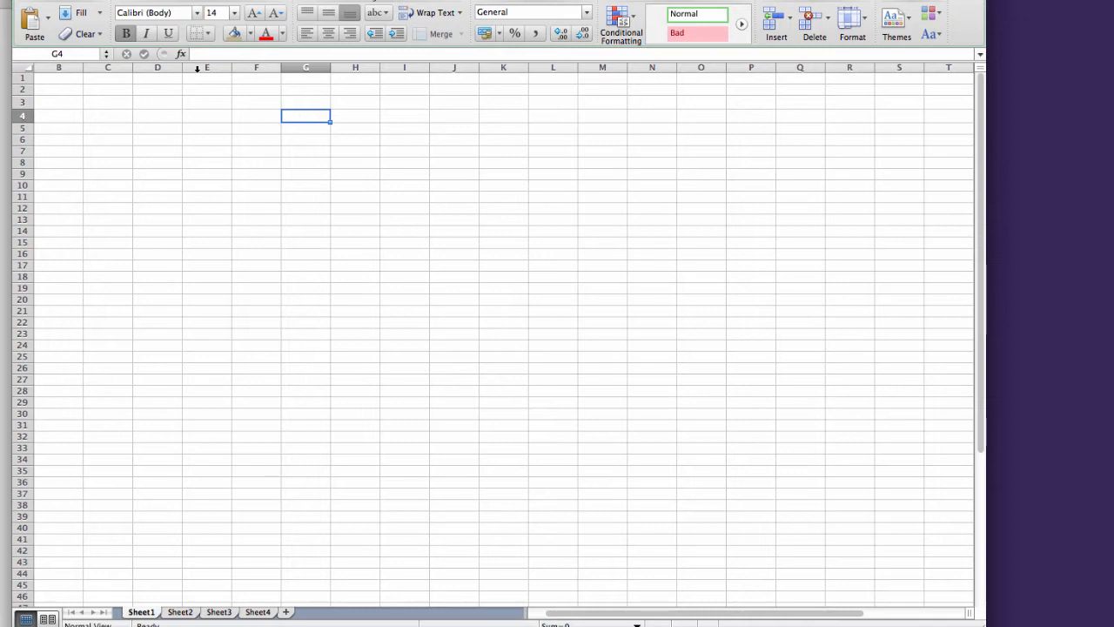
left_click(198, 219)
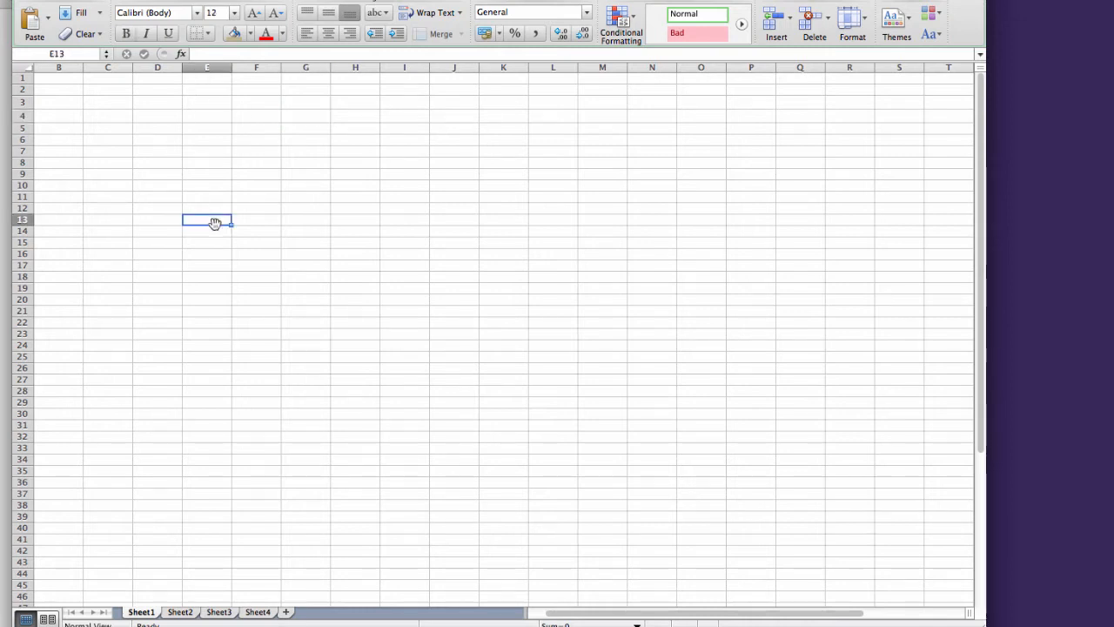
left_click(357, 221)
left_click(343, 172)
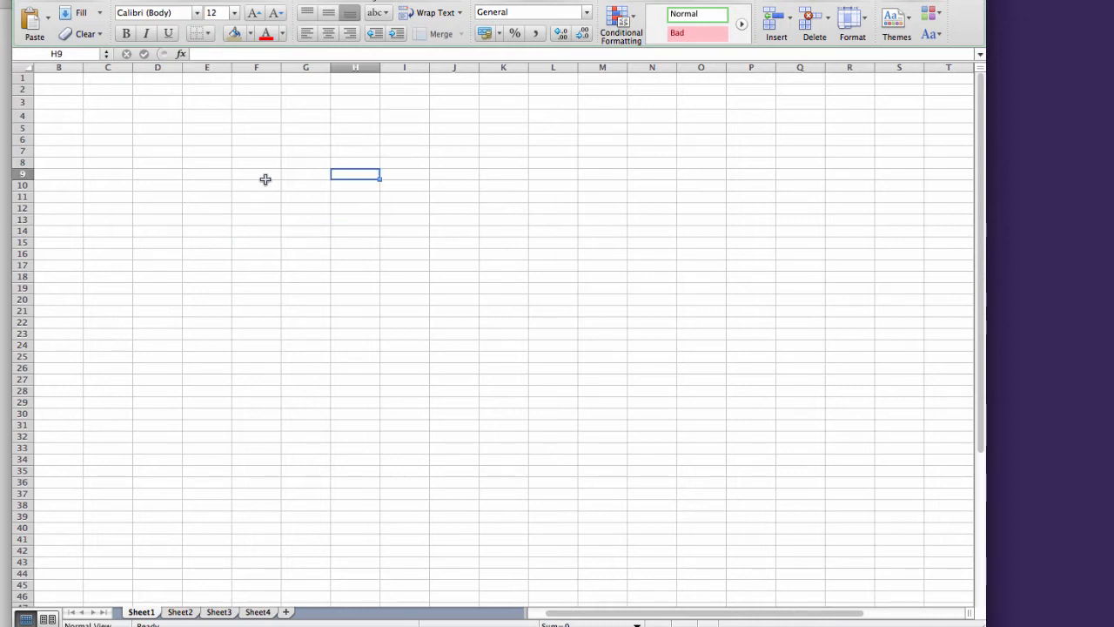
left_click(266, 218)
left_click(321, 221)
left_click(324, 174)
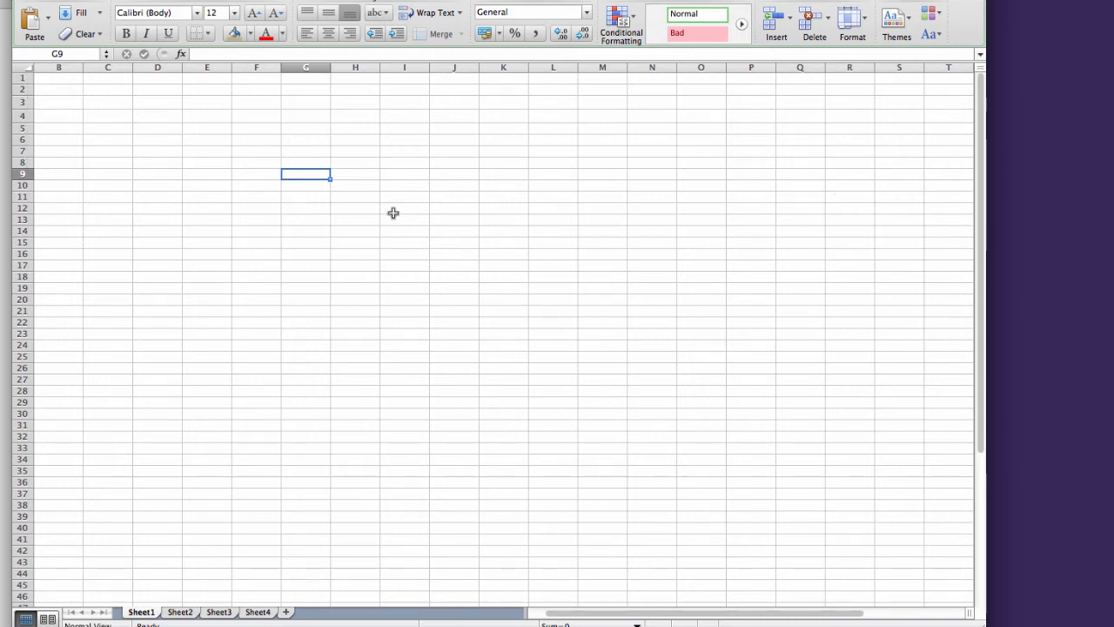
Step: Select the whole of row 13 and the whole of column E, ending on cell D9
left_click(23, 220)
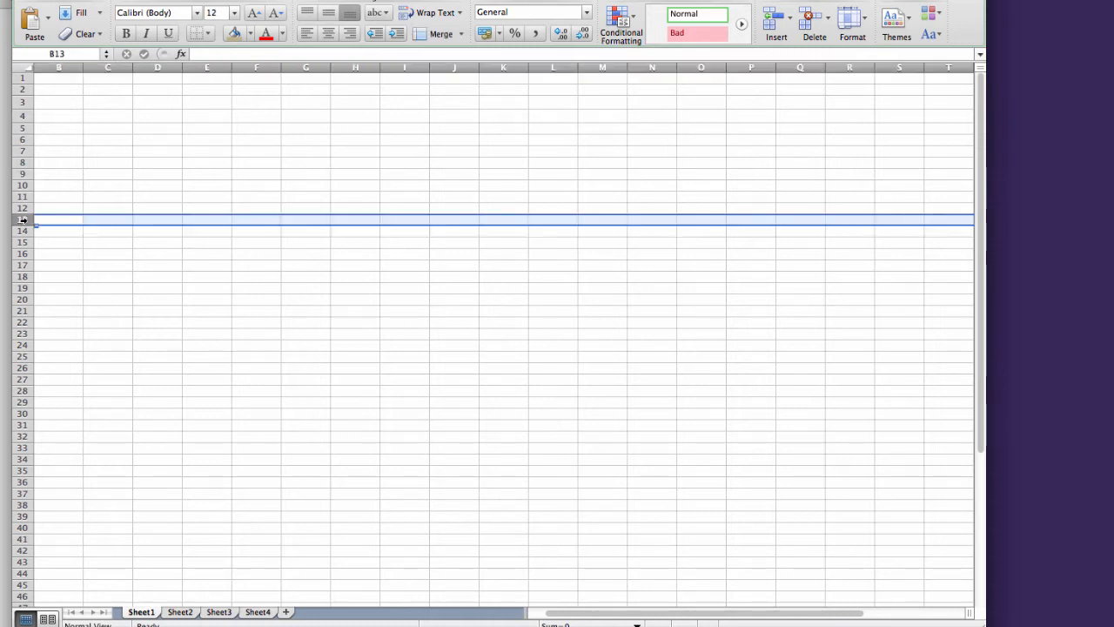
left_click(221, 66)
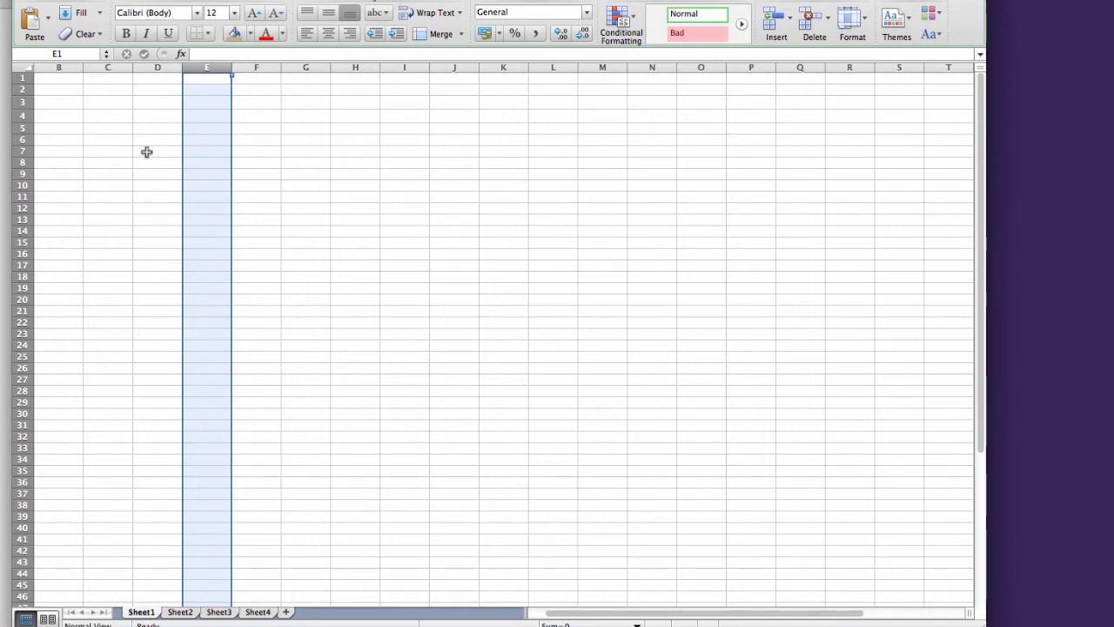
left_click(134, 177)
scroll(83, 136, "right", 1)
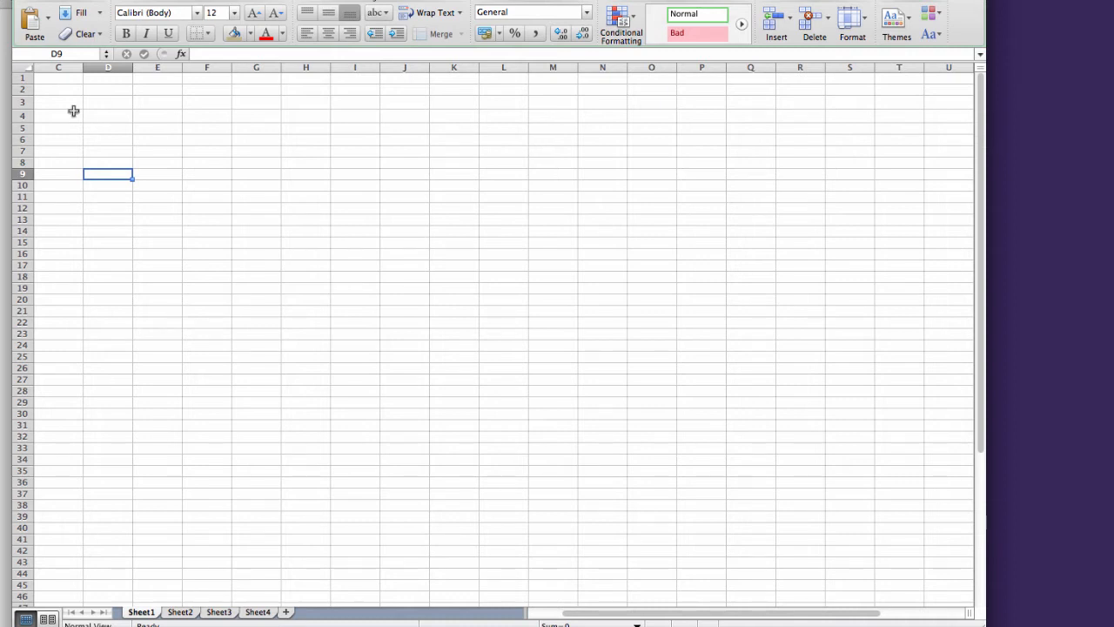
Step: Enter "june" in C3 and autofill the month series across row 3 to M3
left_click(75, 103)
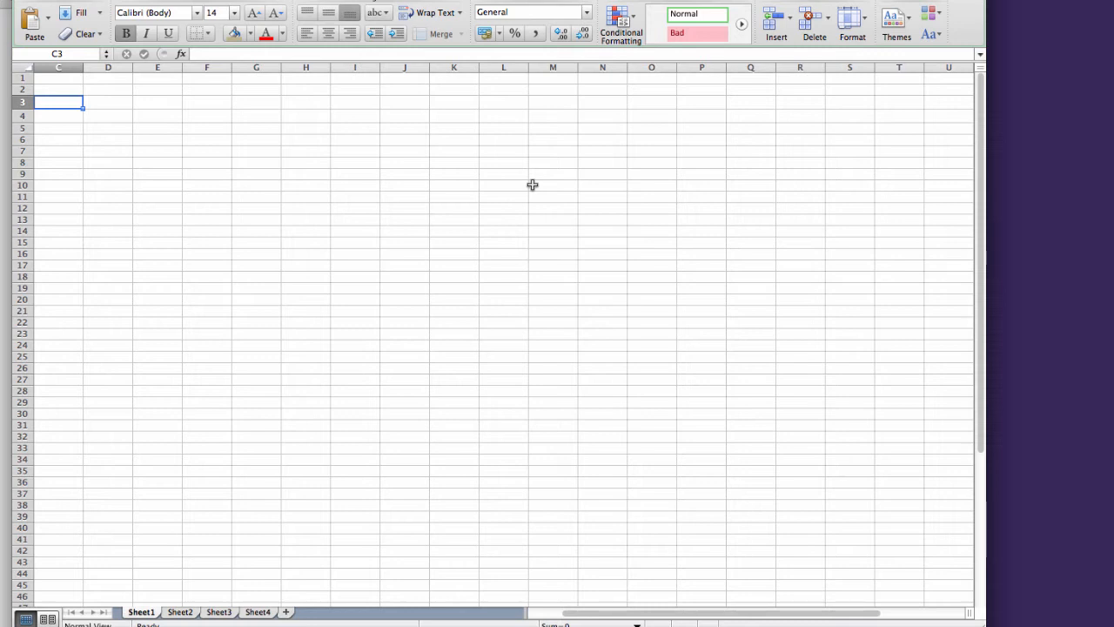
type("june")
key("Return")
left_click_drag(95, 115, 814, 165)
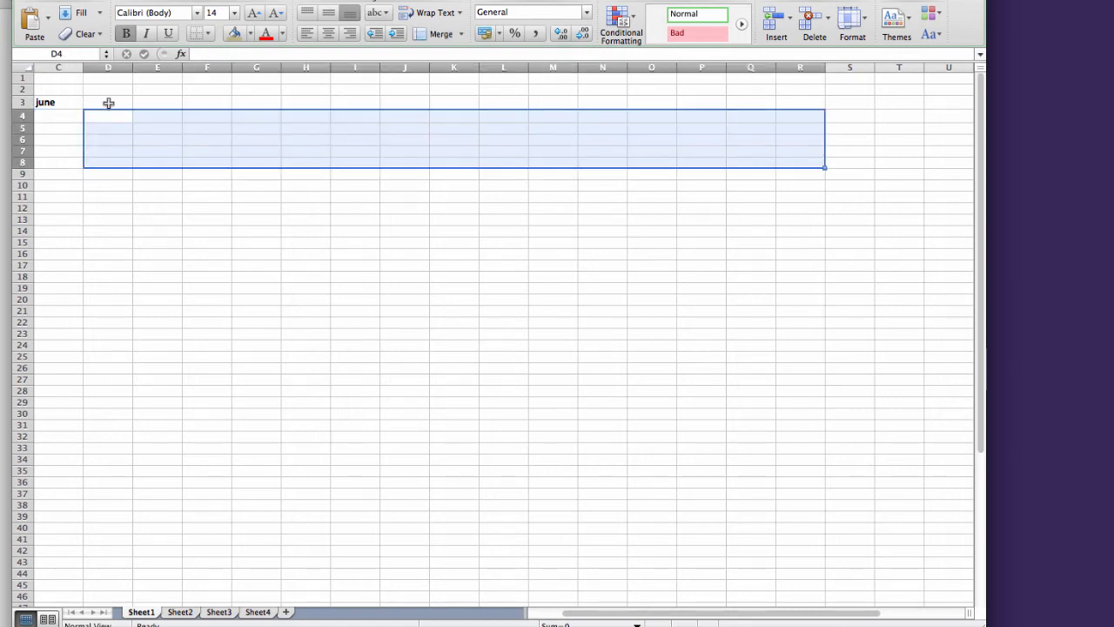
left_click(76, 104)
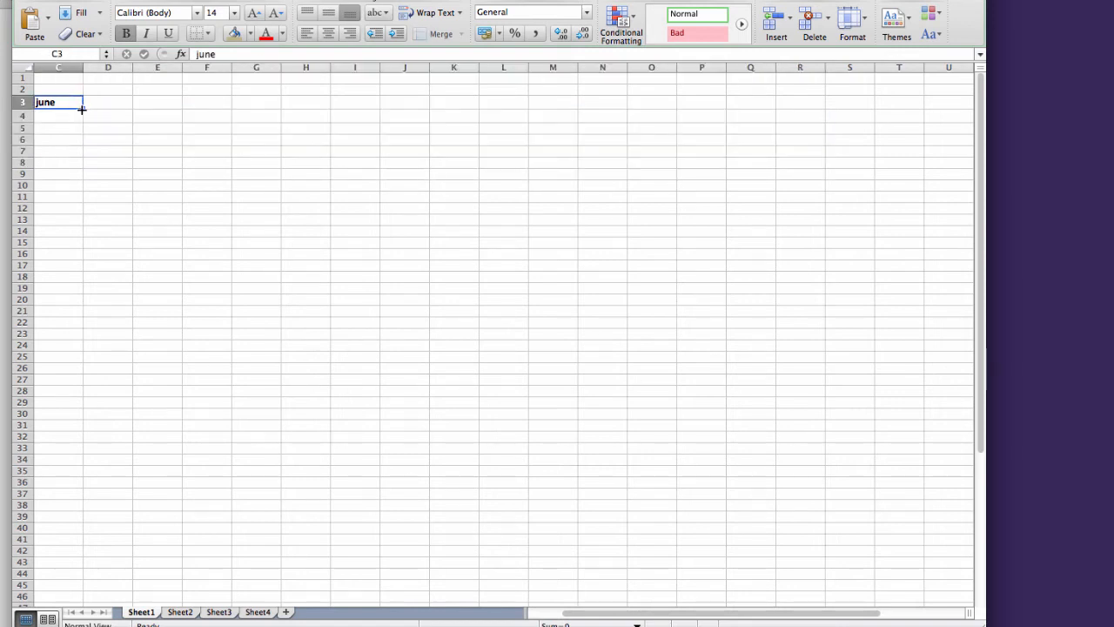
left_click_drag(82, 109, 589, 122)
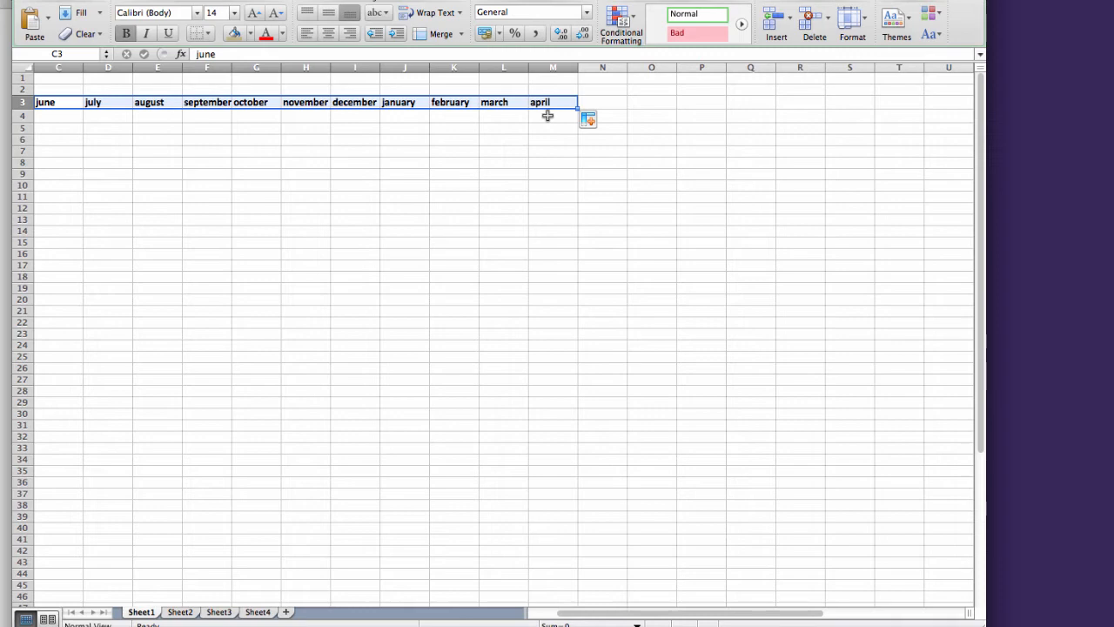
Step: Enter "June" in C6 and autofill the months down column C to C21
left_click(45, 137)
type("June")
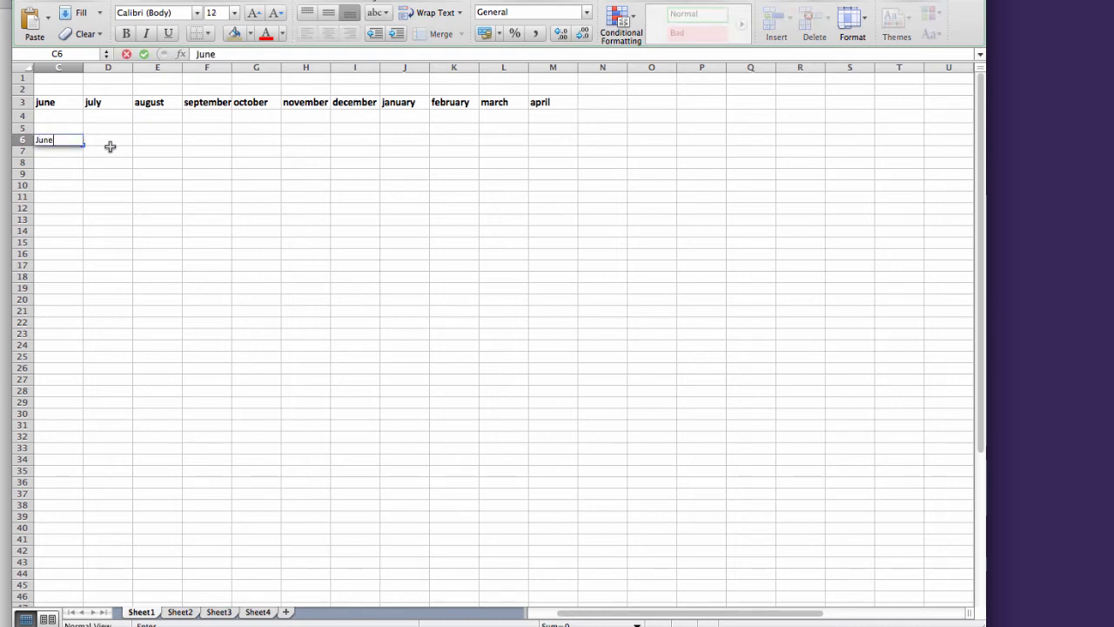
left_click(110, 146)
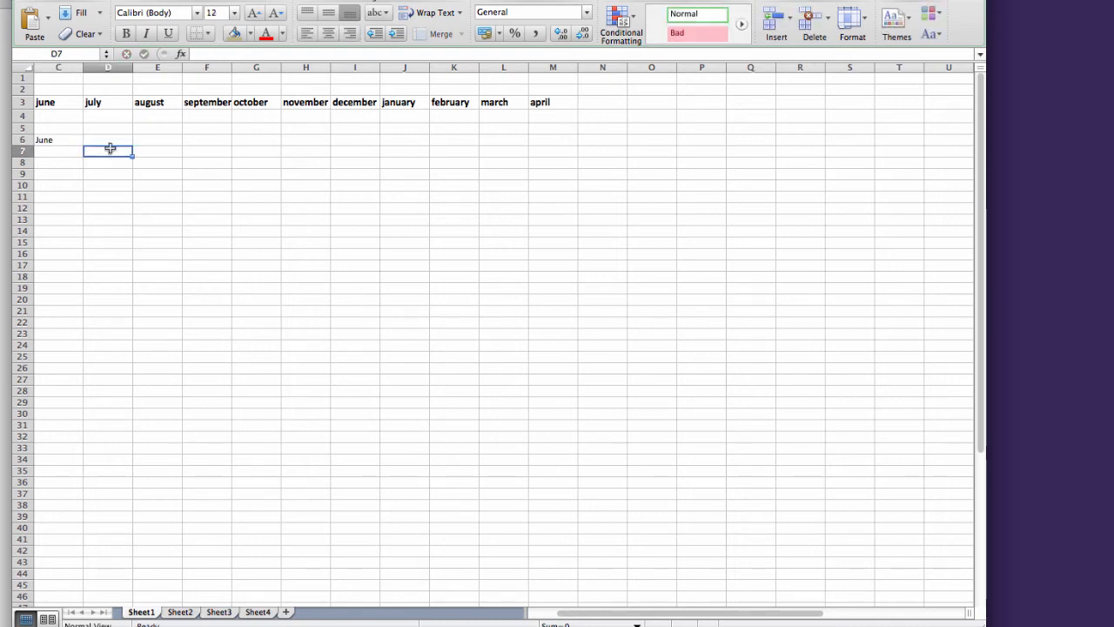
left_click(43, 141)
left_click_drag(82, 143, 85, 316)
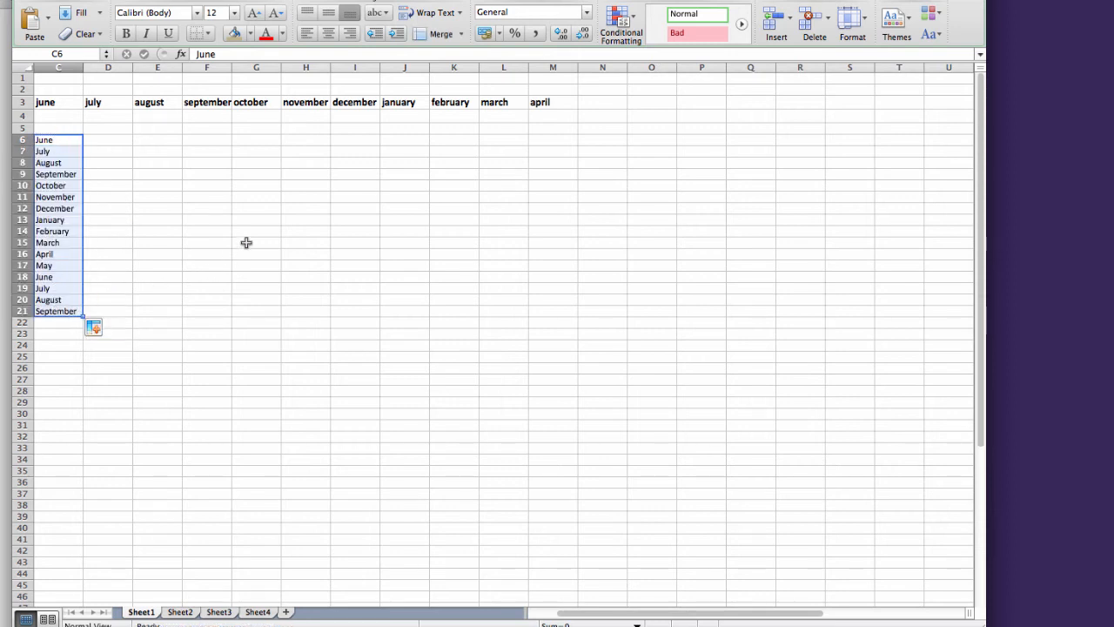
Step: Enter "Monday" in G9 and autofill the weekdays down column G to G25
left_click(248, 172)
type("Mone")
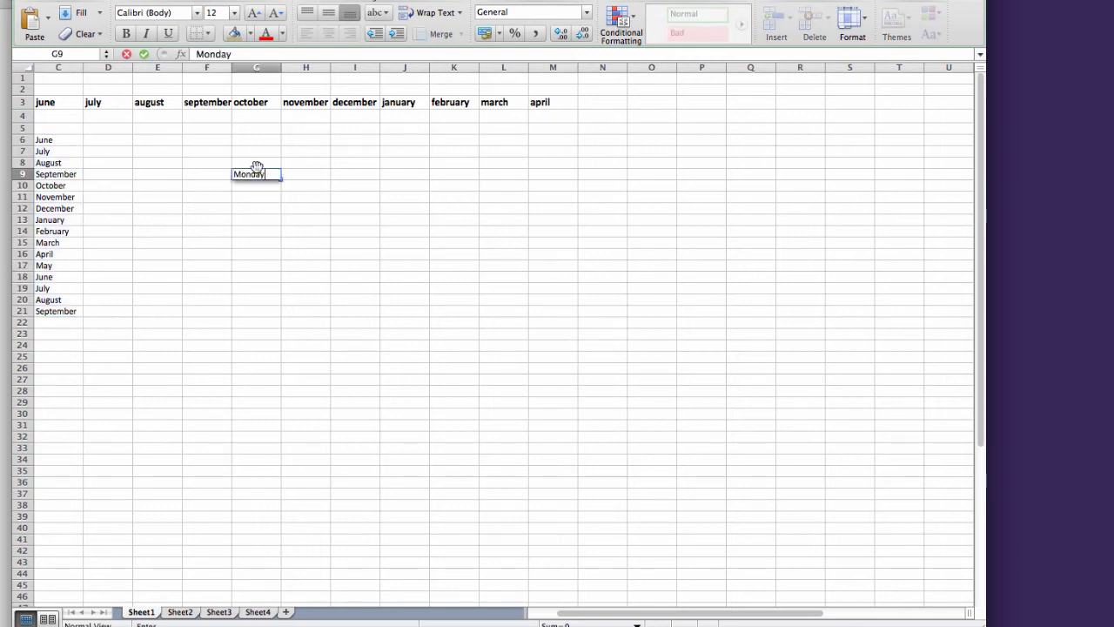
left_click(272, 162)
left_click(274, 176)
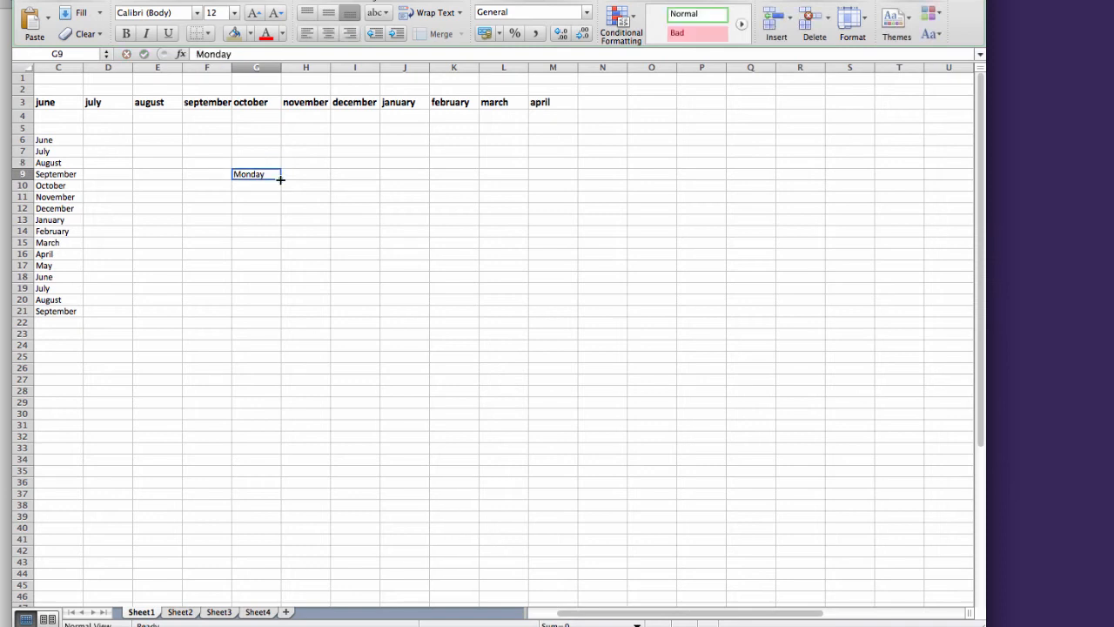
left_click_drag(280, 178, 270, 358)
left_click(332, 299)
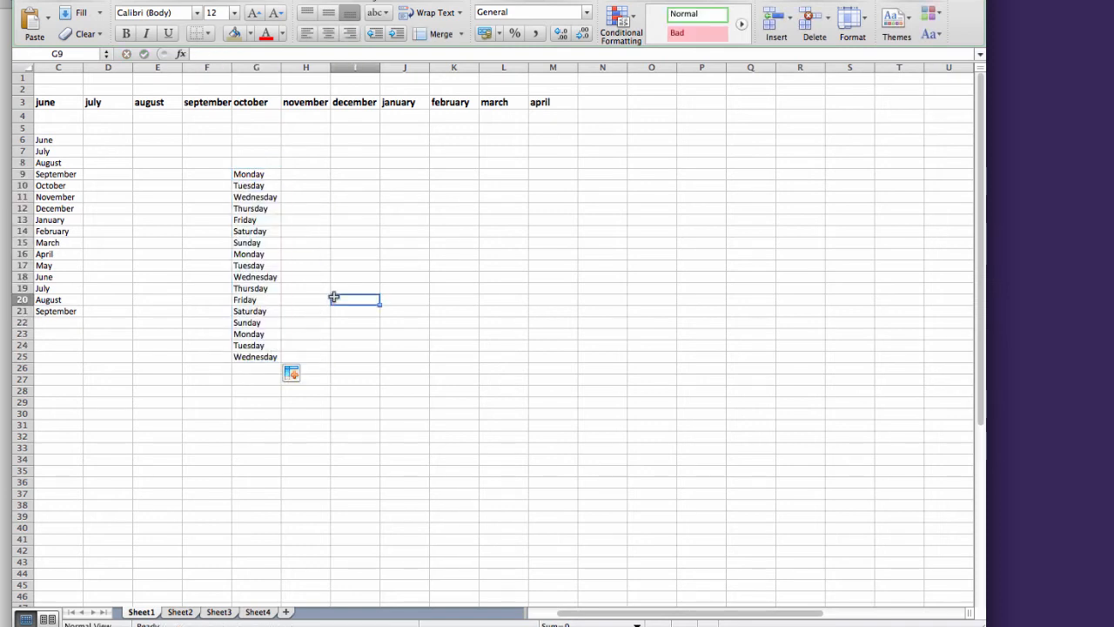
Step: Enter the time 12:00 am in I9 and autofill the hourly series down to I21
left_click(372, 173)
type("1")
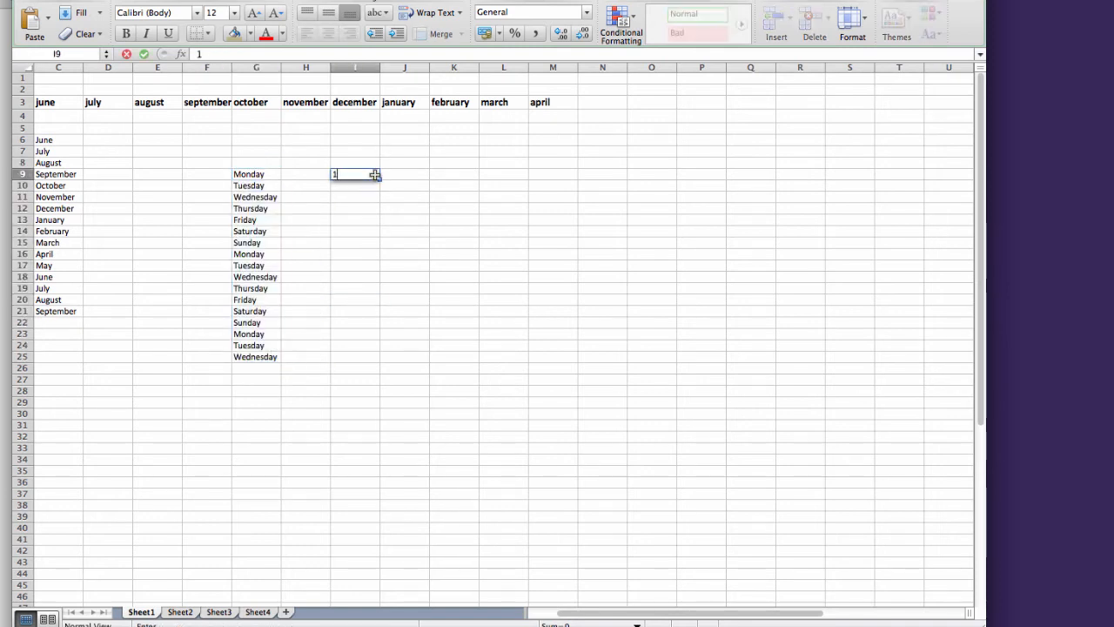
type("2:0")
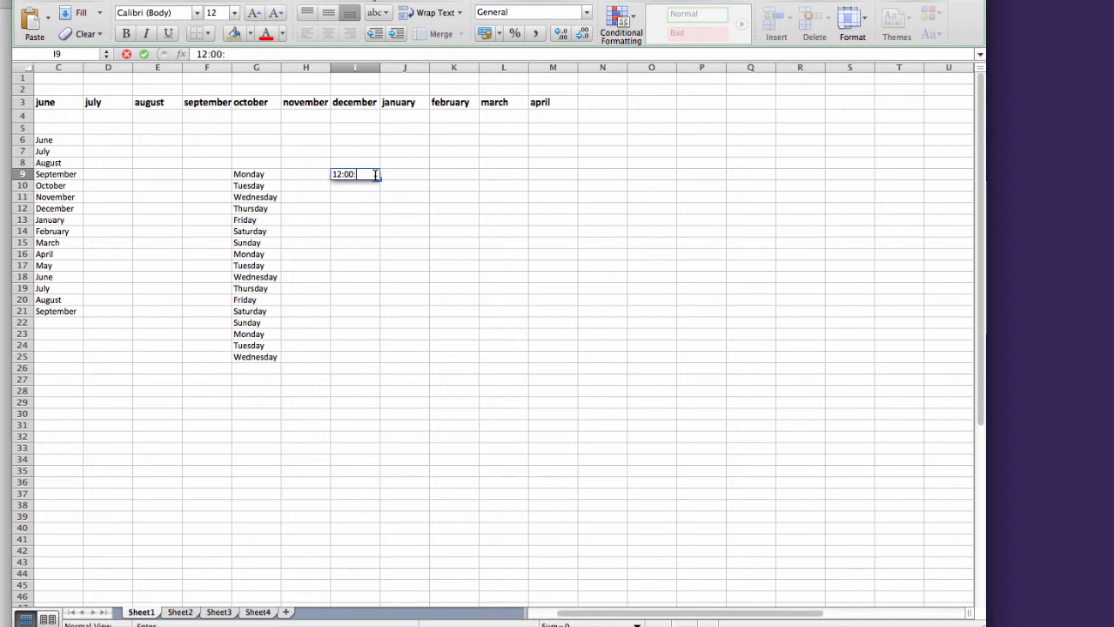
type("0 am")
key("Return")
scroll(375, 174, "right", 3)
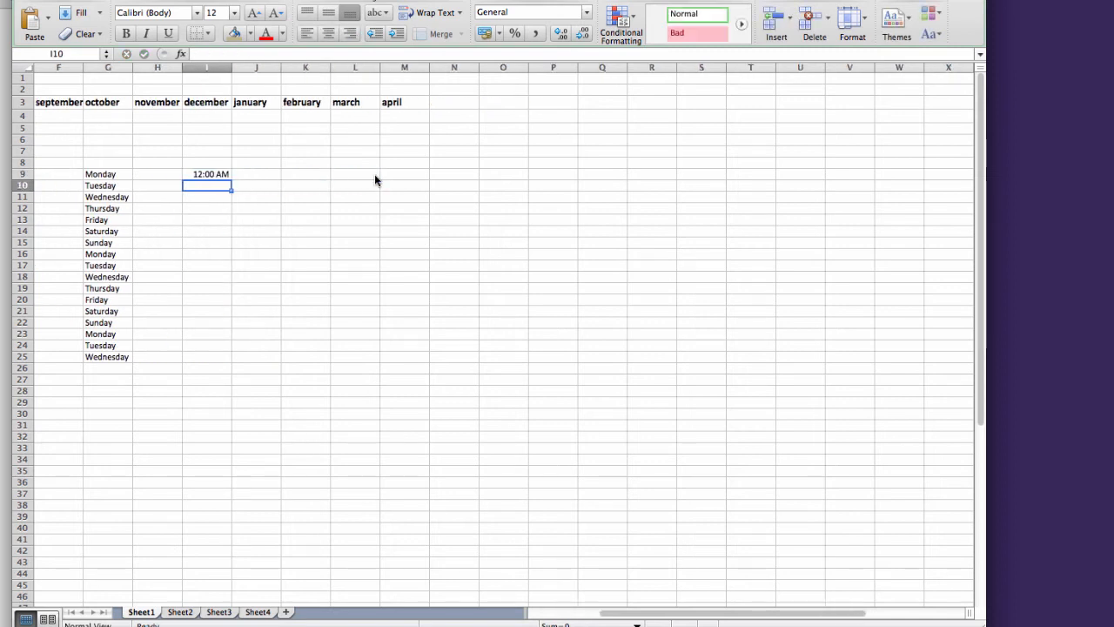
left_click(374, 174)
left_click(224, 174)
left_click_drag(231, 178, 225, 316)
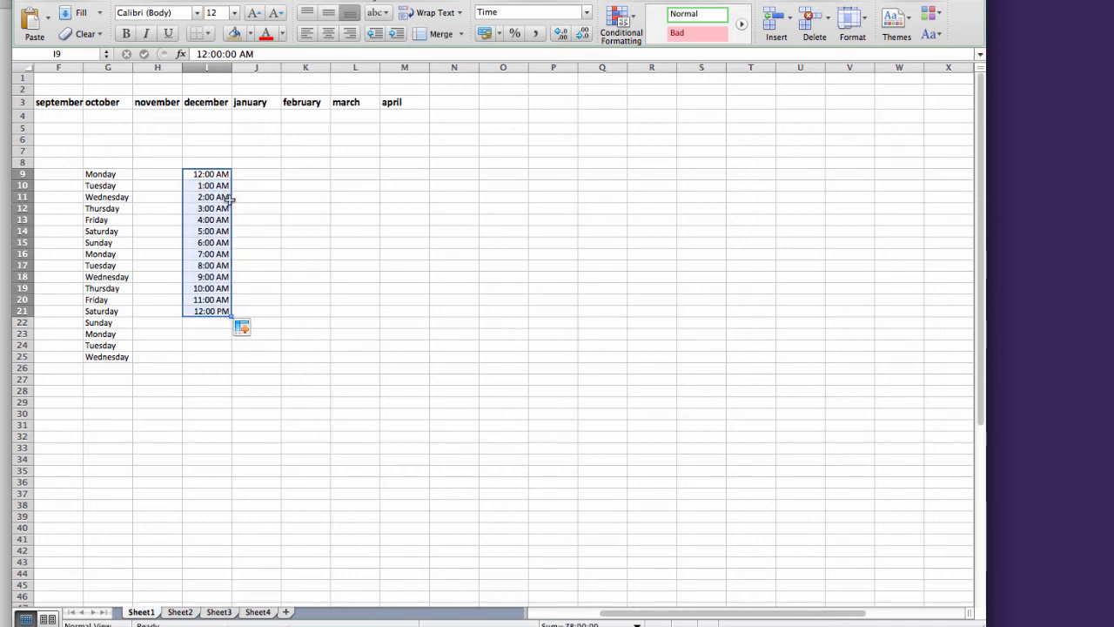
Step: Enter 1 in L9 and autofill from that single cell down to L22
left_click(373, 218)
left_click(359, 174)
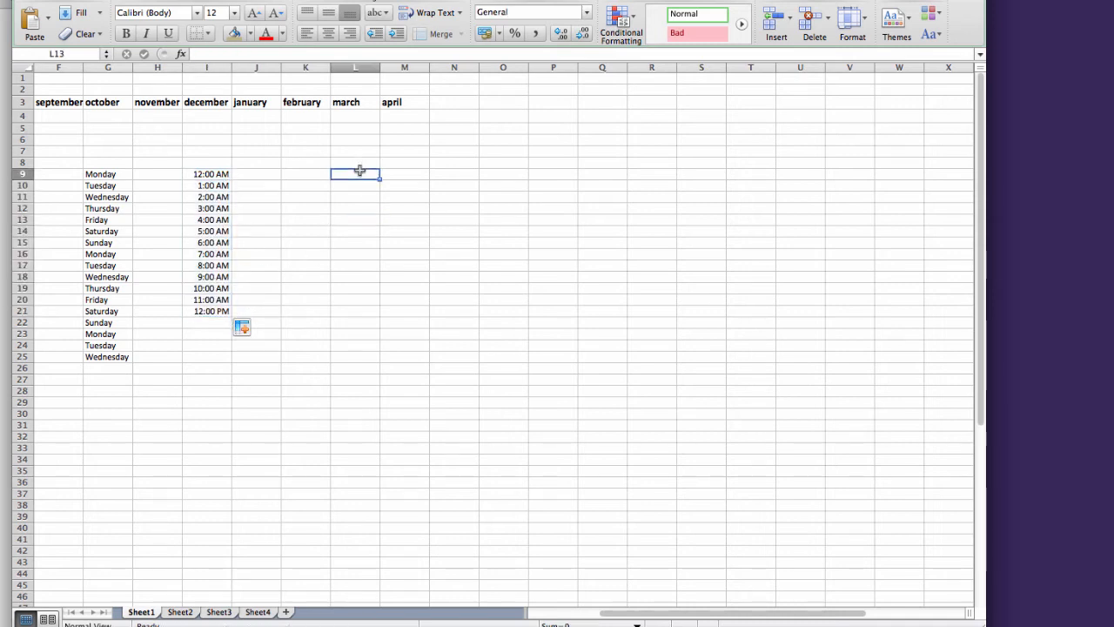
type("1")
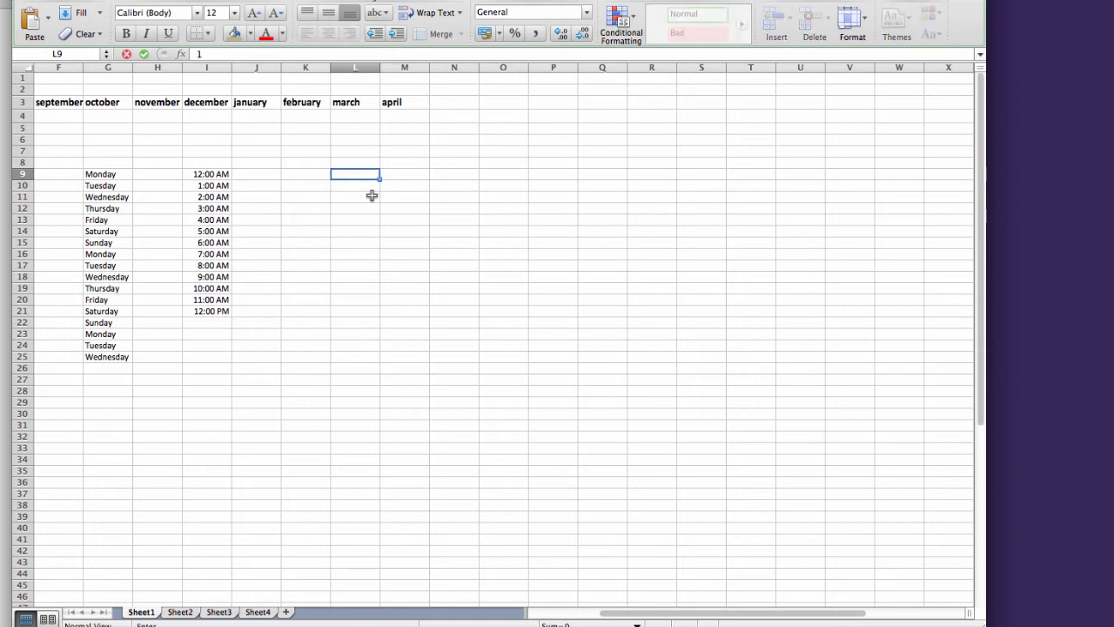
key("Return")
left_click(378, 174)
left_click_drag(375, 185, 378, 277)
left_click(376, 174)
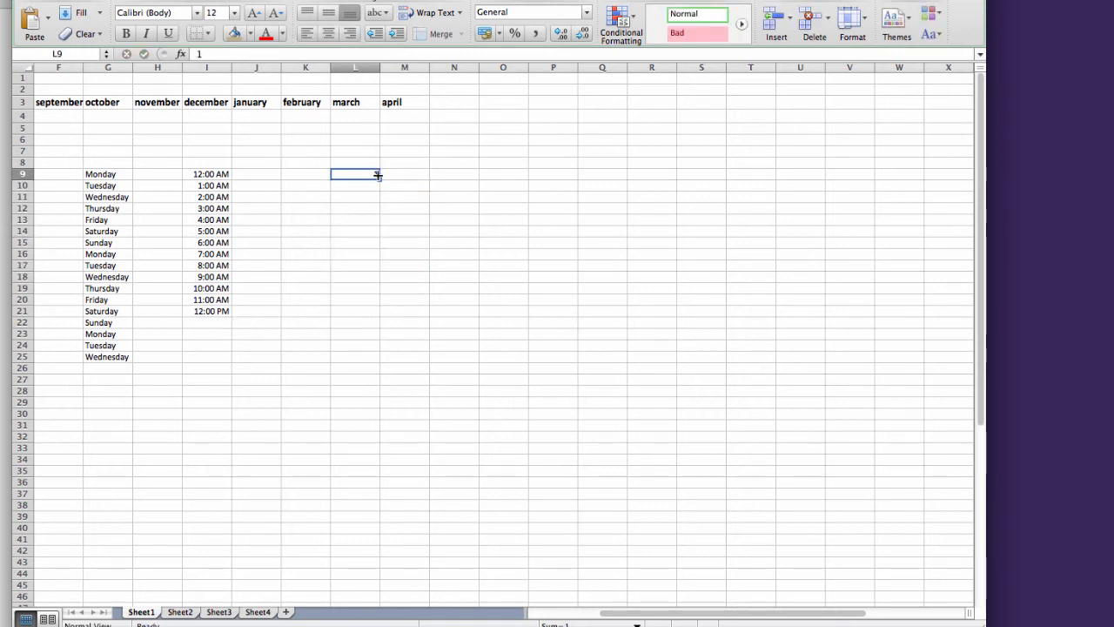
left_click_drag(380, 176, 382, 327)
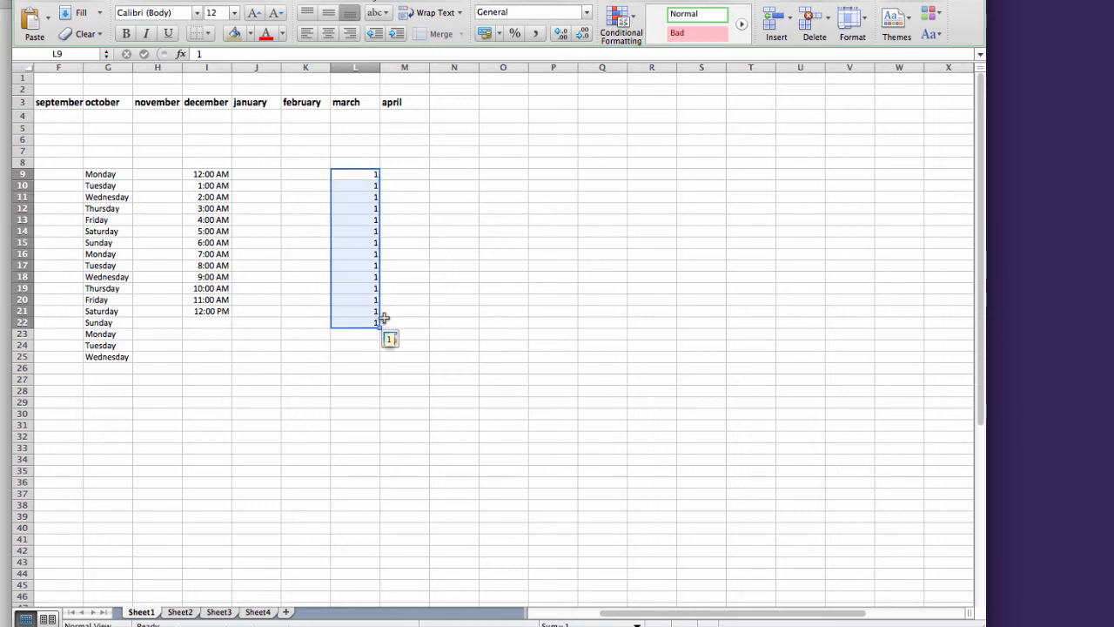
Step: Enter 1 in M9 and 2 in M10, and autofill the series from both cells down to M22
left_click(403, 171)
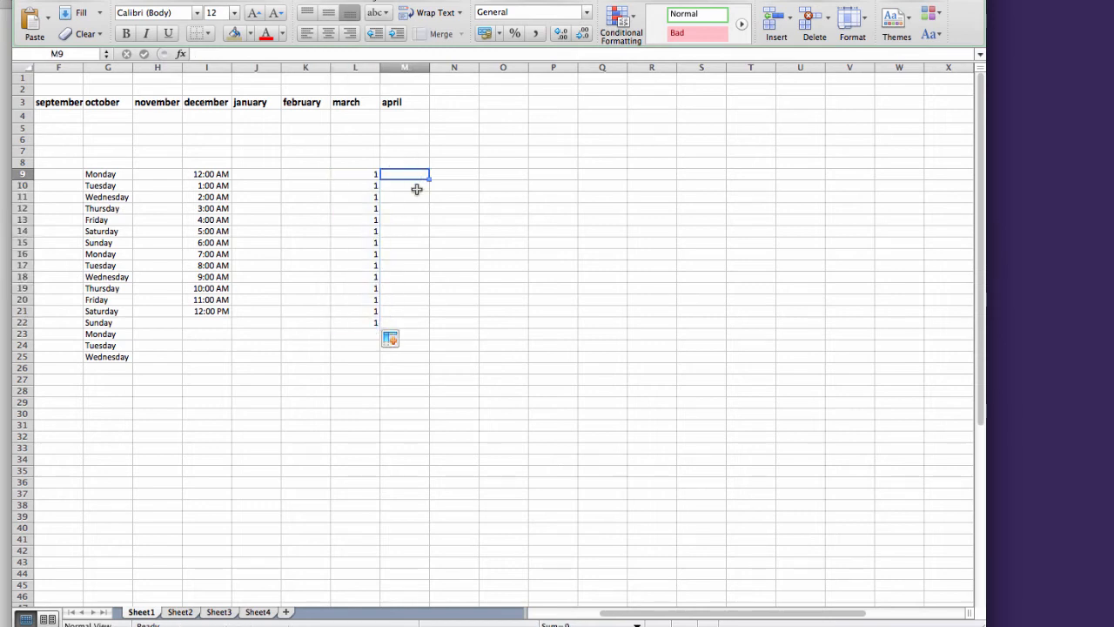
type("1")
key("Return")
type("2")
key("Return")
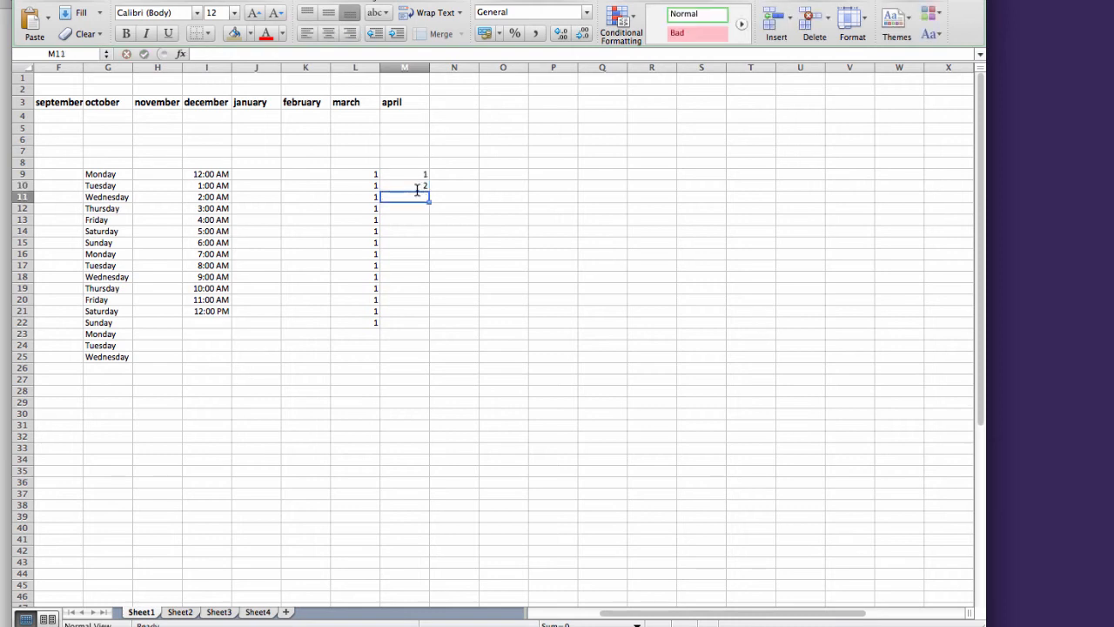
left_click_drag(415, 174, 416, 183)
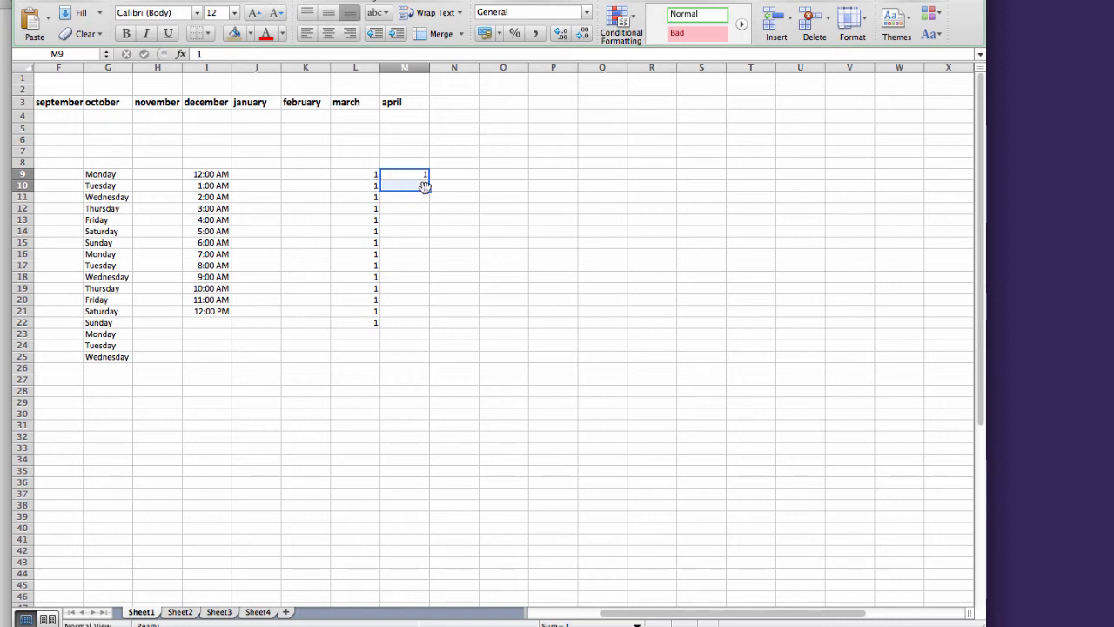
left_click_drag(424, 187, 425, 327)
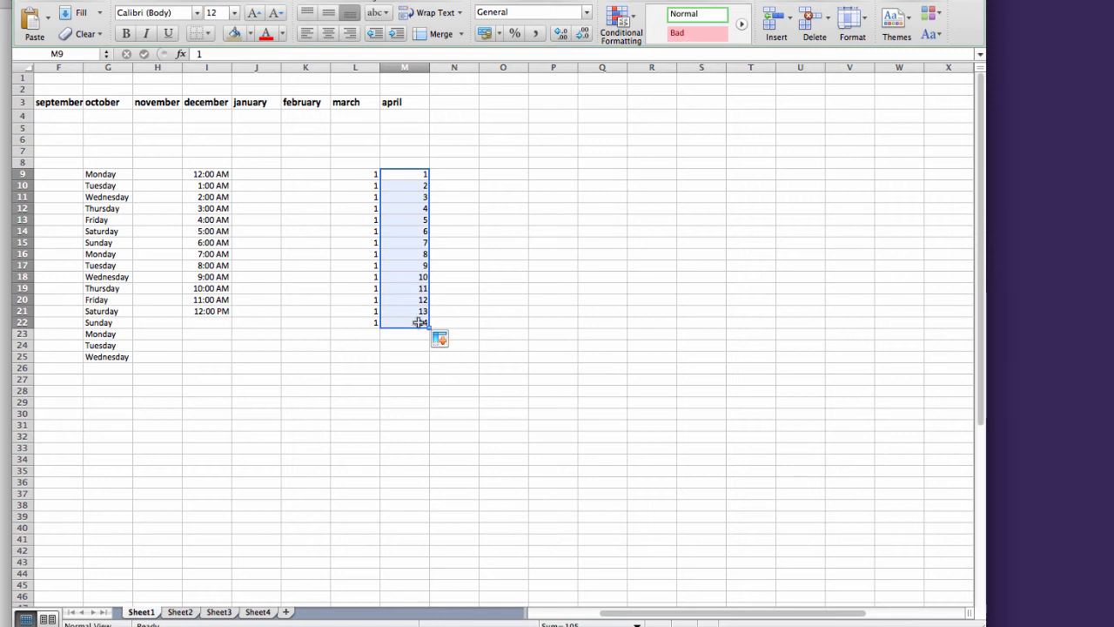
Step: Enter 5 in O10 and 10 in O11, and autofill the series in steps of five down to O22
left_click(499, 187)
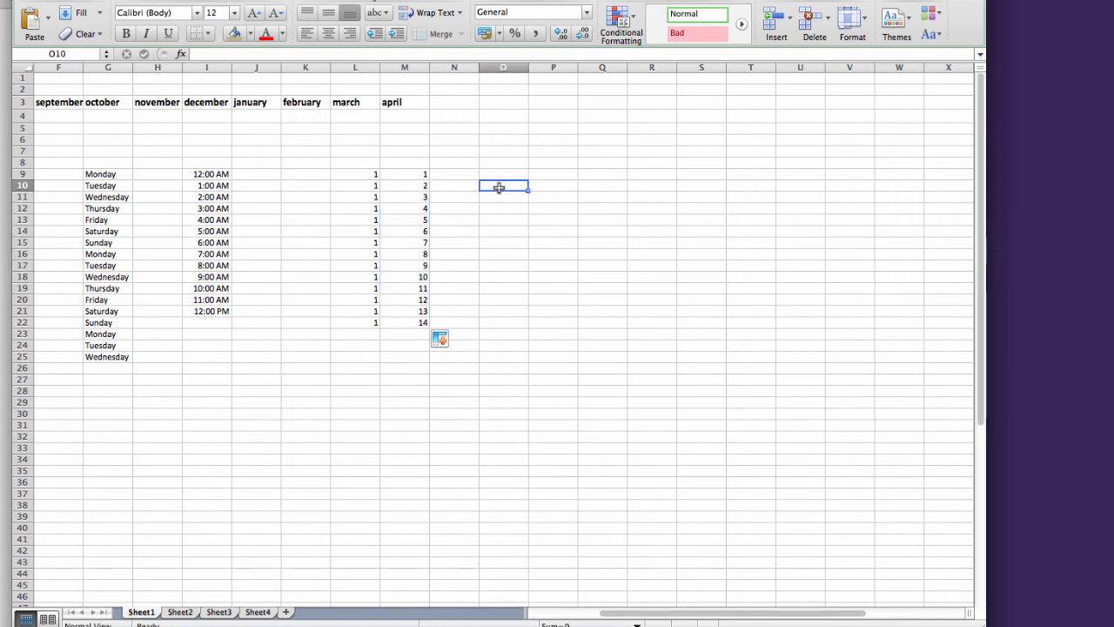
type("5")
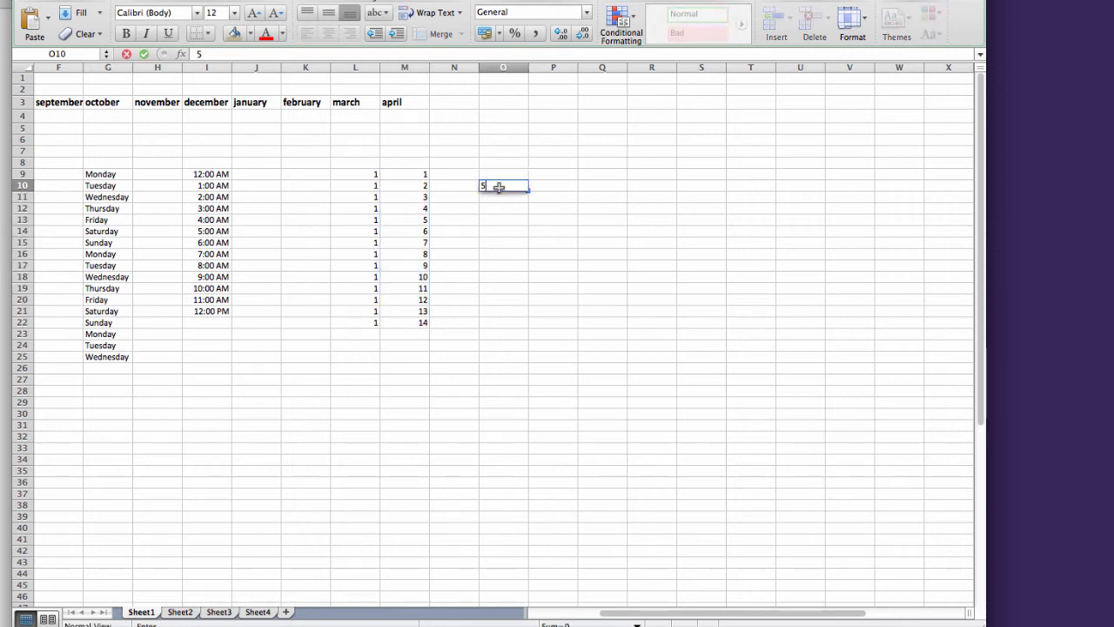
key("Return")
type("10")
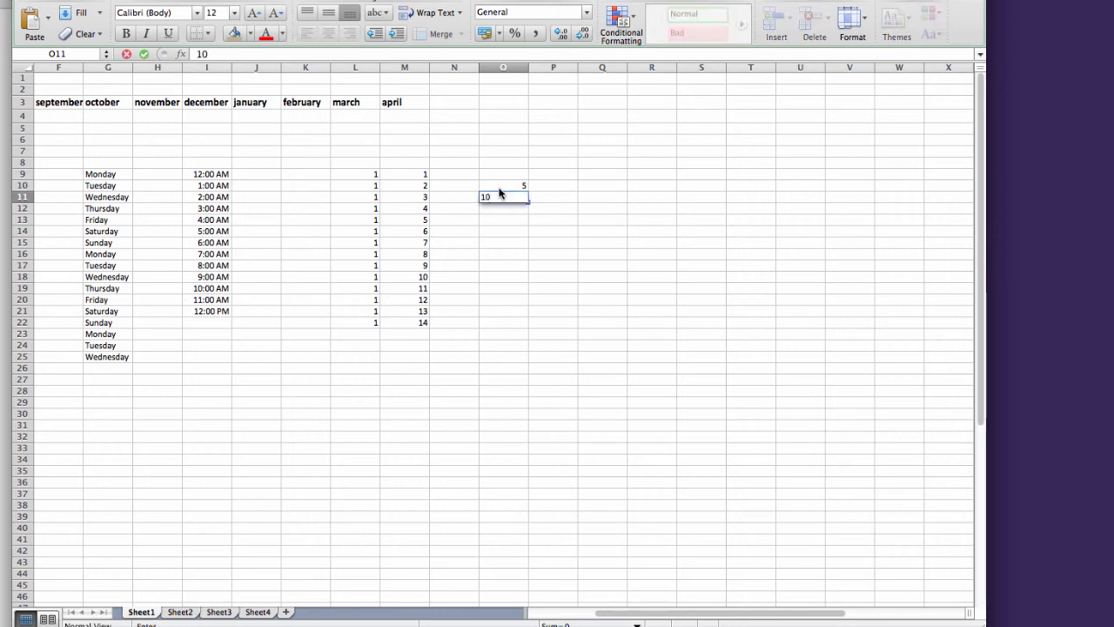
left_click_drag(517, 183, 530, 331)
left_click(596, 179)
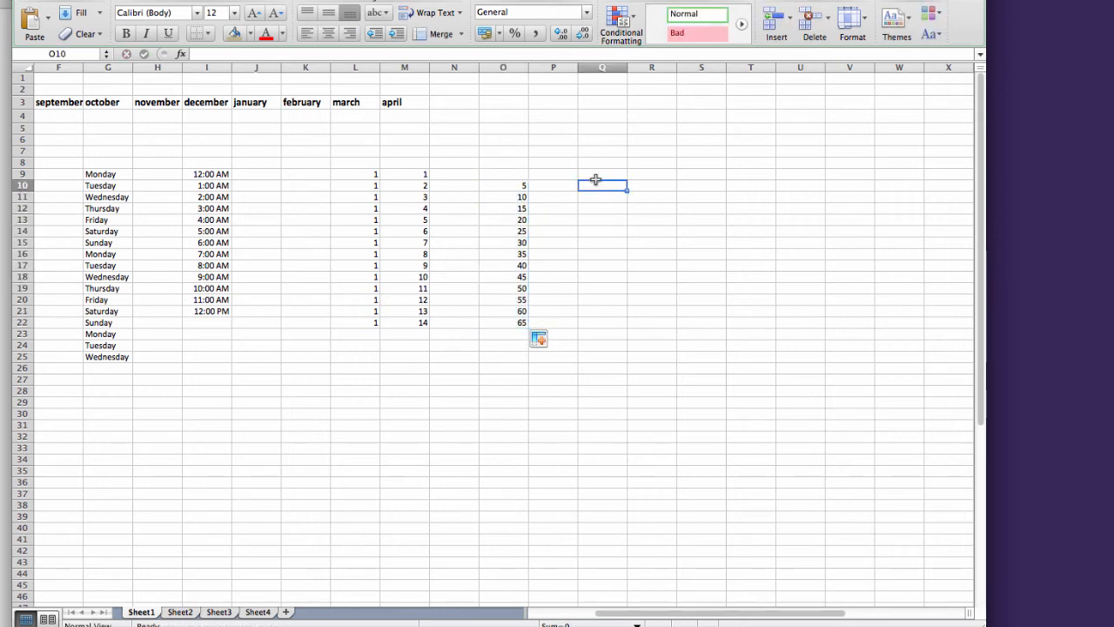
Step: Enter 23 in Q10 and 46 in Q11, and autofill the series from both cells down to Q26
type("23")
key("Return")
type("45")
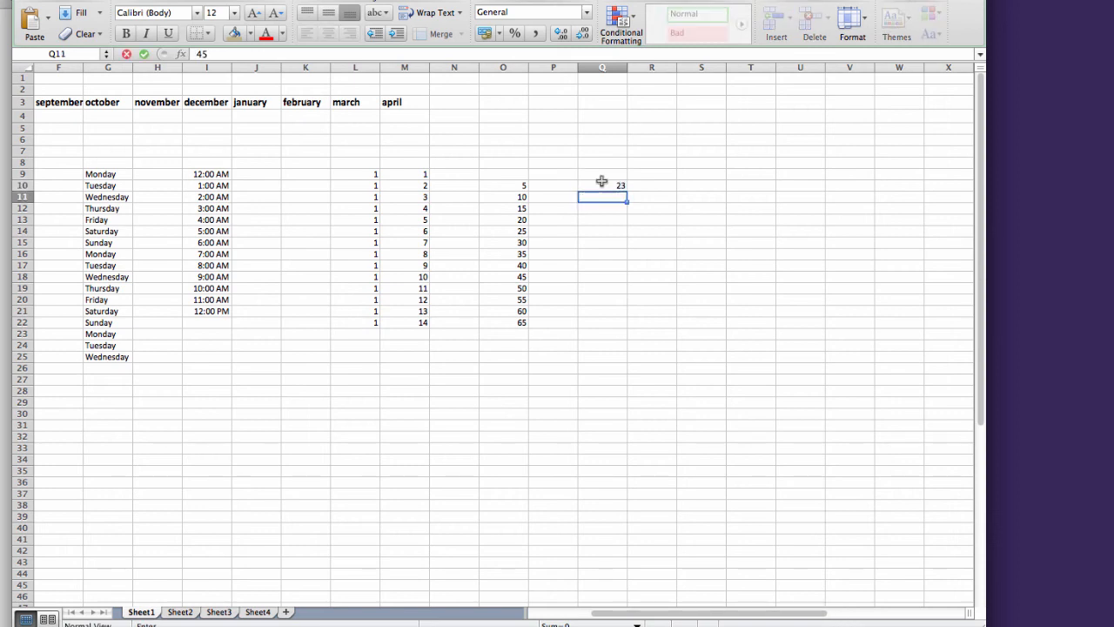
key("Return")
key("Up")
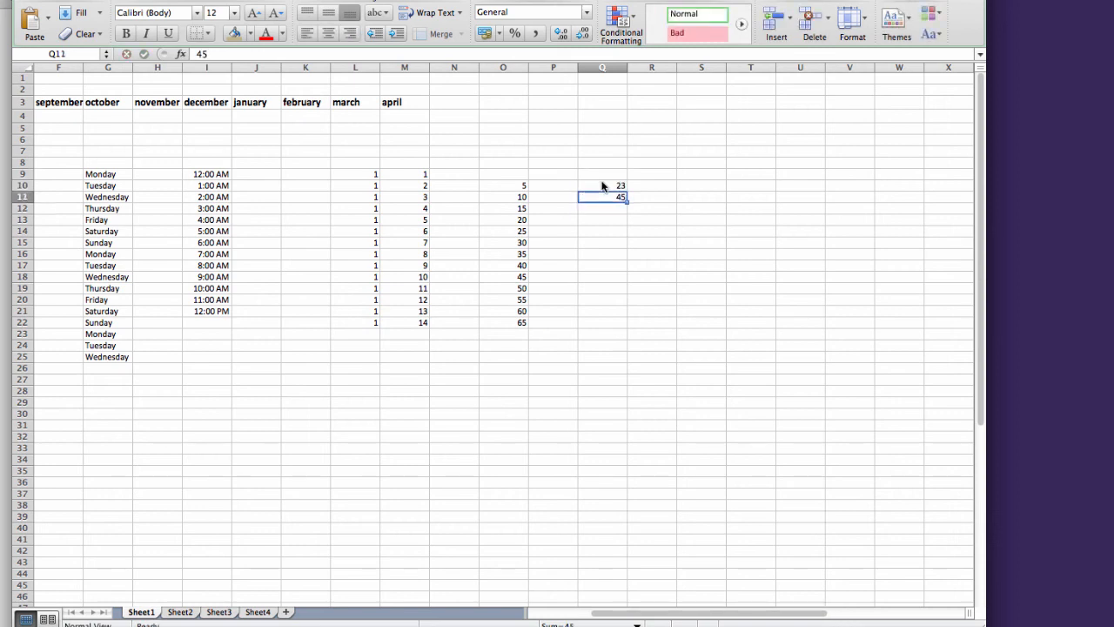
type("5")
key("Return")
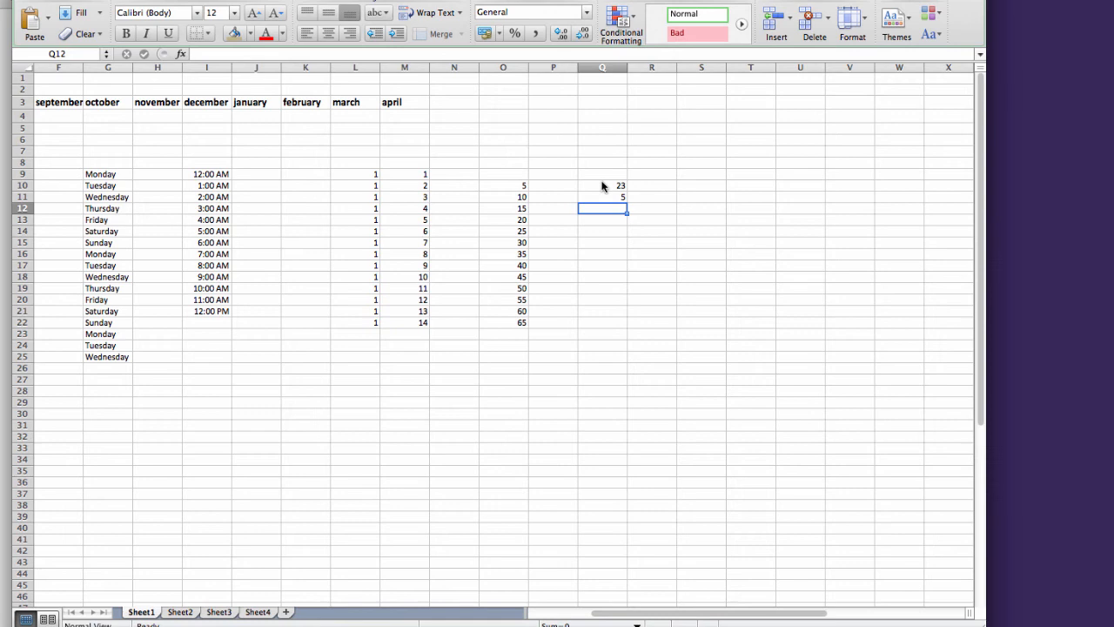
key("Up")
type("46")
key("Return")
scroll(601, 184, "left", 5)
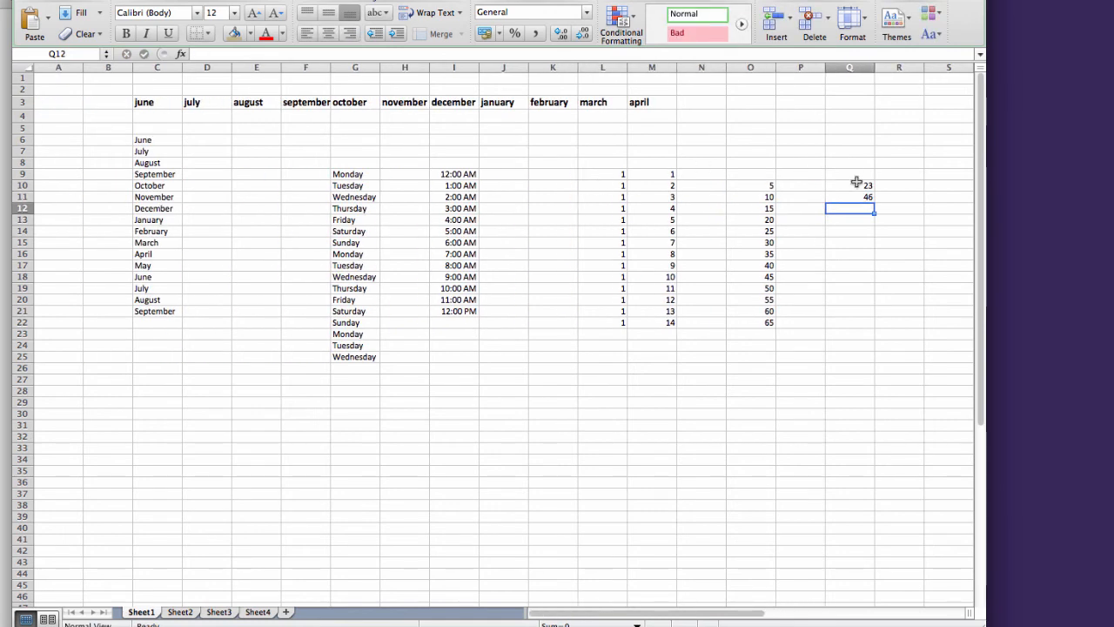
left_click_drag(857, 185, 936, 358)
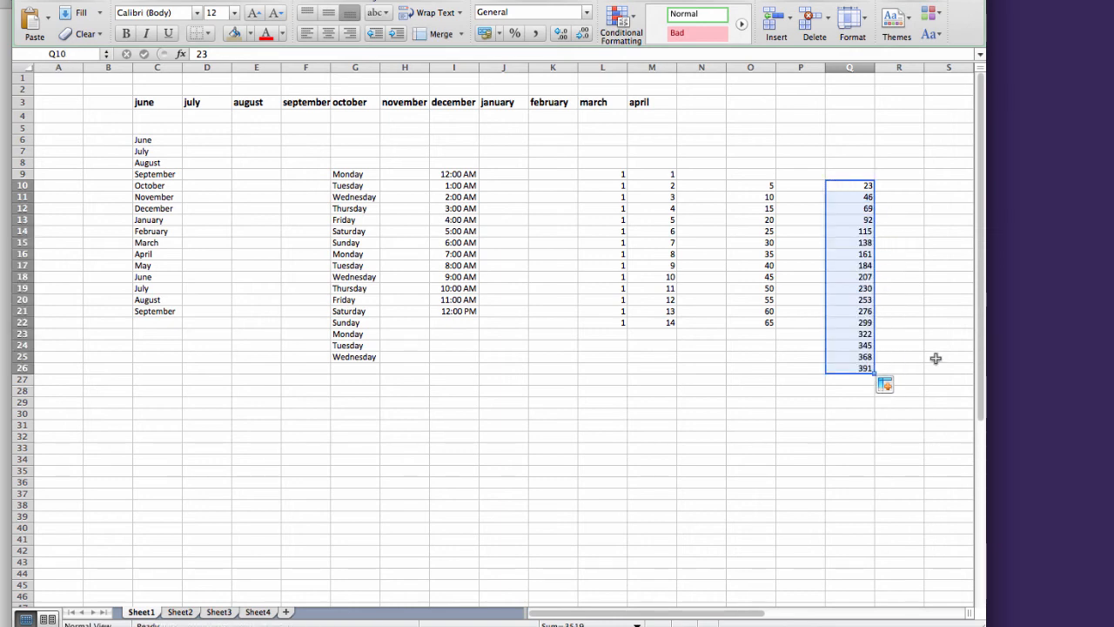
Step: Clear the contents of the range B2 to R36, covering all the month, weekday, time and number series
left_click_drag(90, 89, 895, 480)
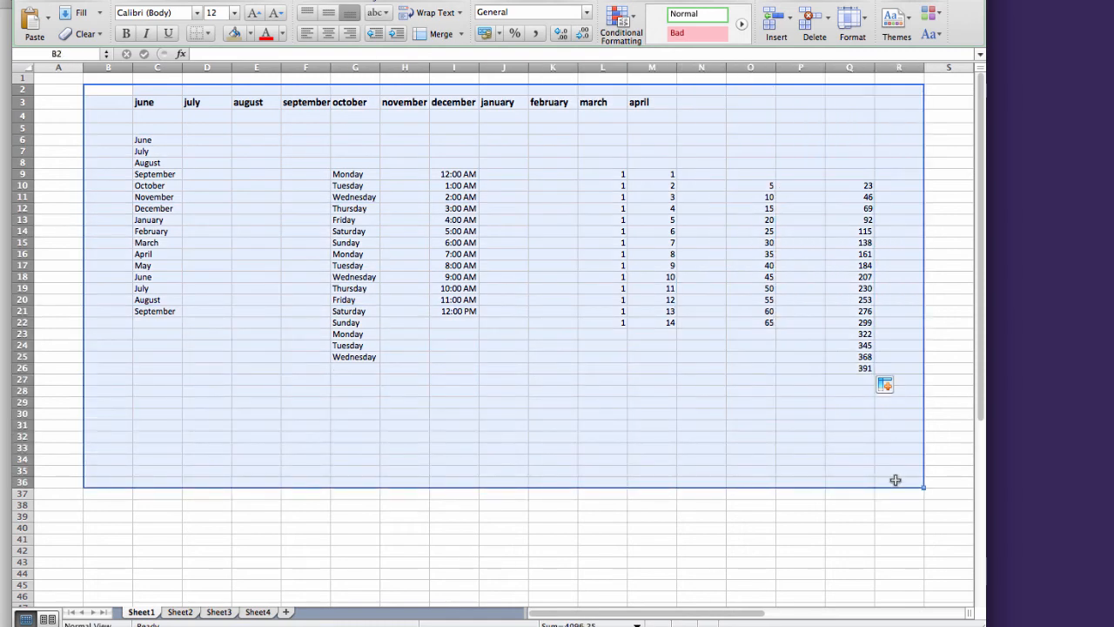
right_click(512, 252)
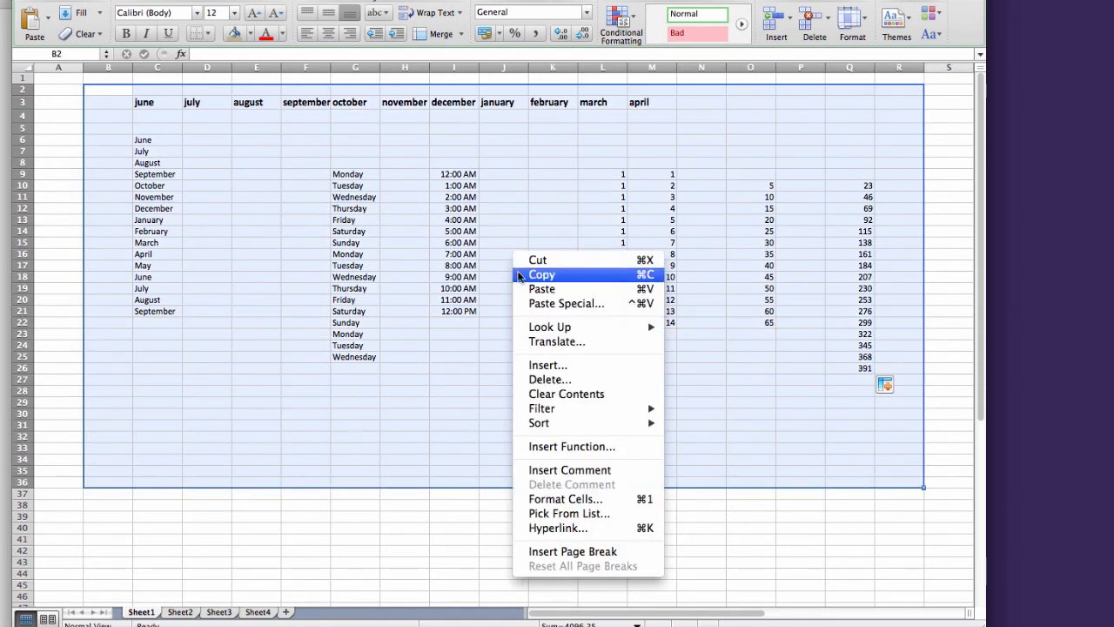
left_click(561, 393)
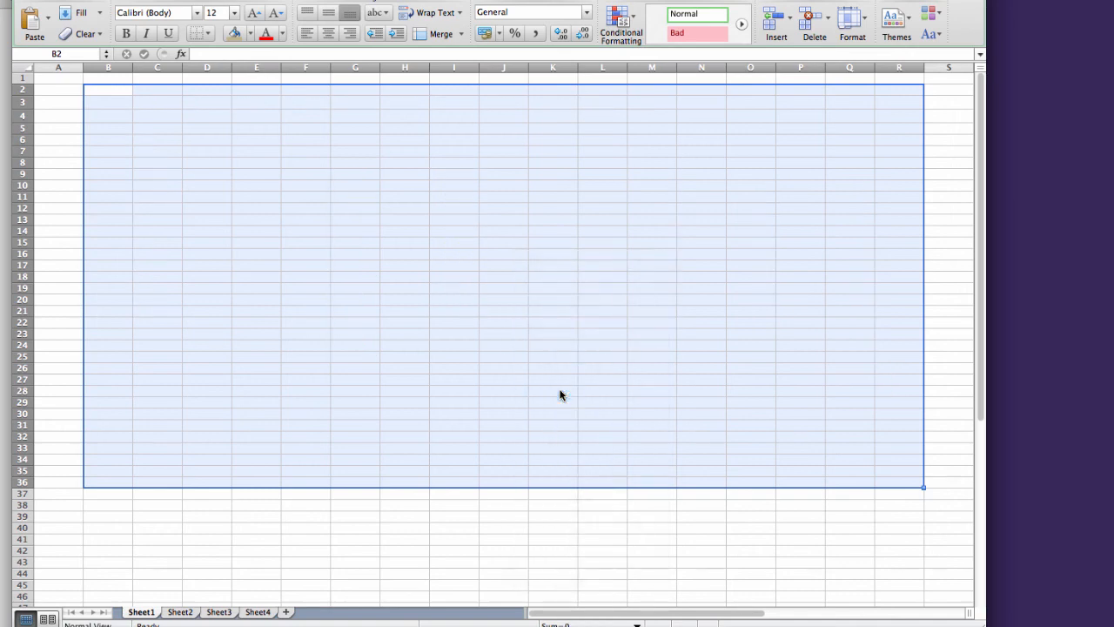